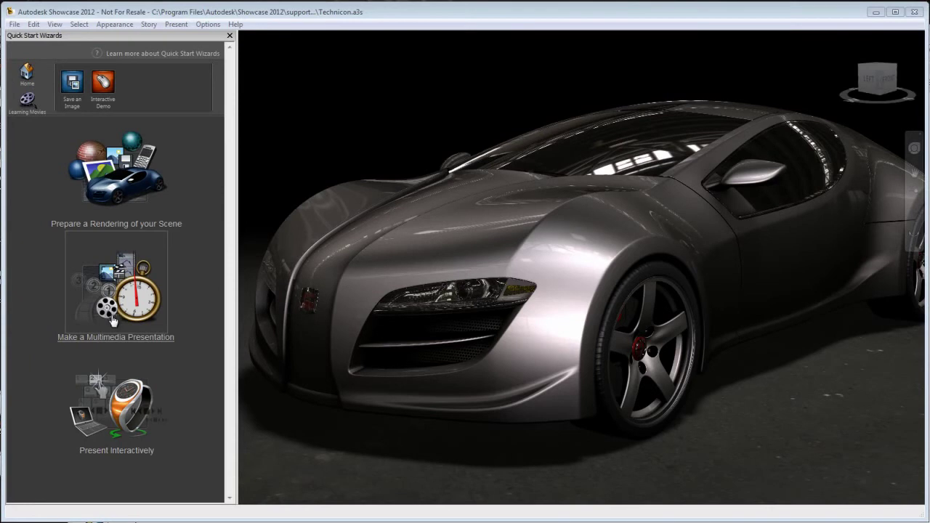
Open the Interactive Demo wizard from the Quick Start Wizards home page.
left_click(77, 92)
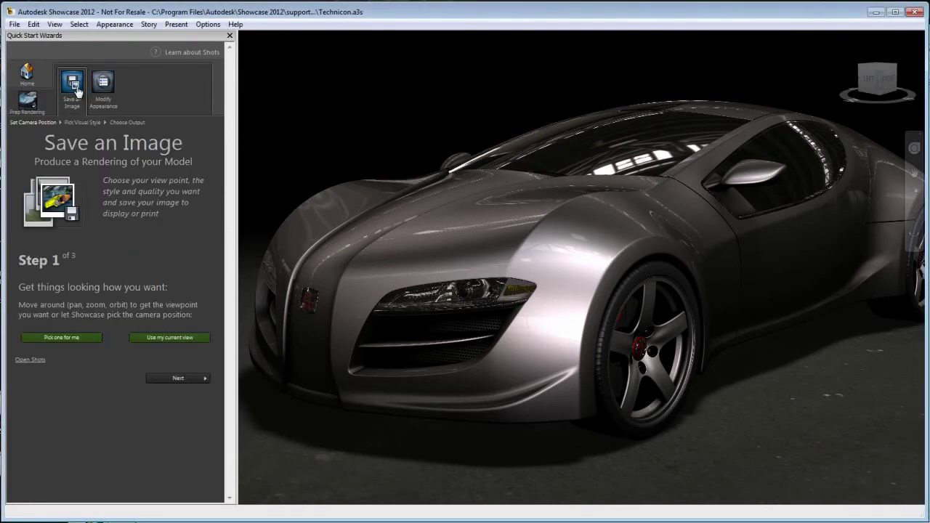
left_click(26, 74)
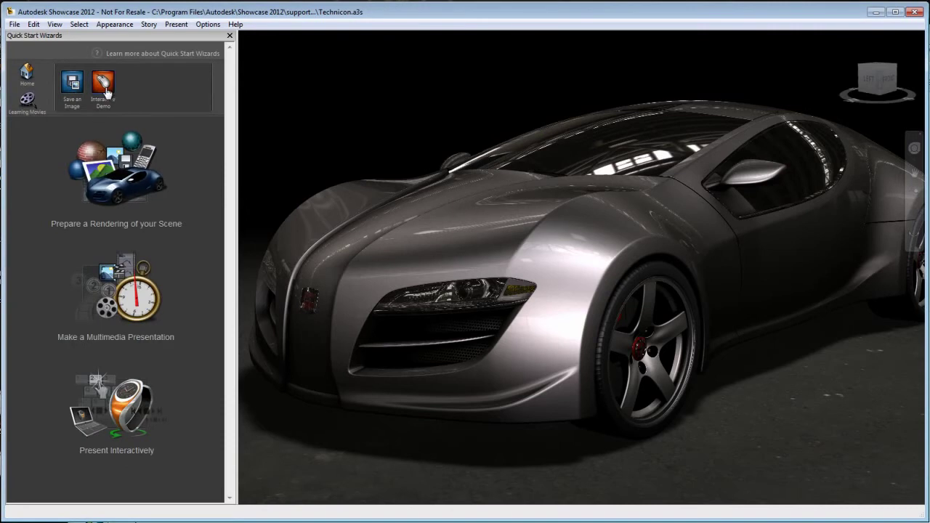
left_click(103, 94)
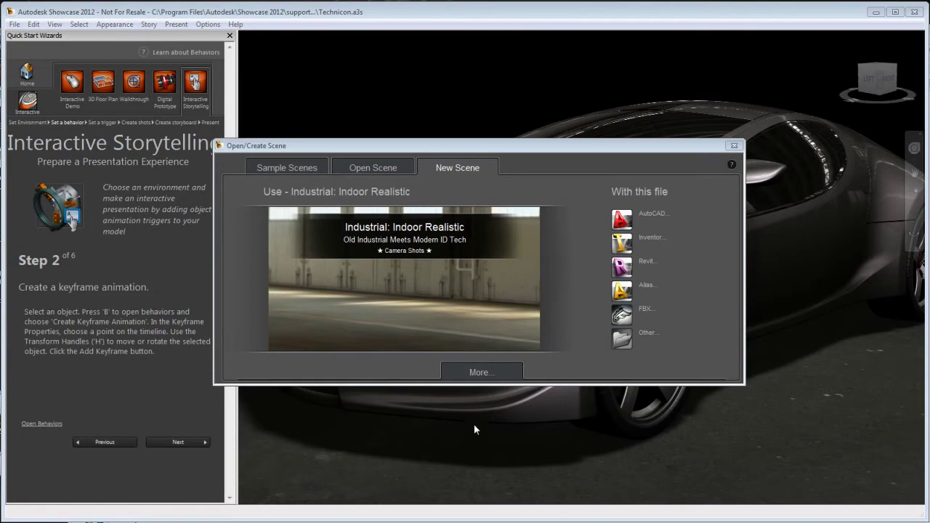
Choose the General Purpose Interactive Storytelling template from the full scene library.
left_click(480, 373)
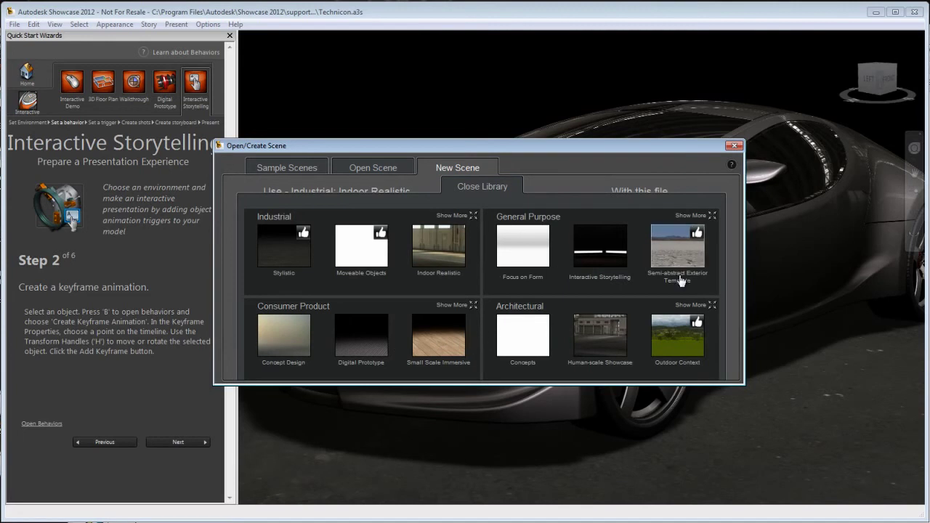
left_click(592, 270)
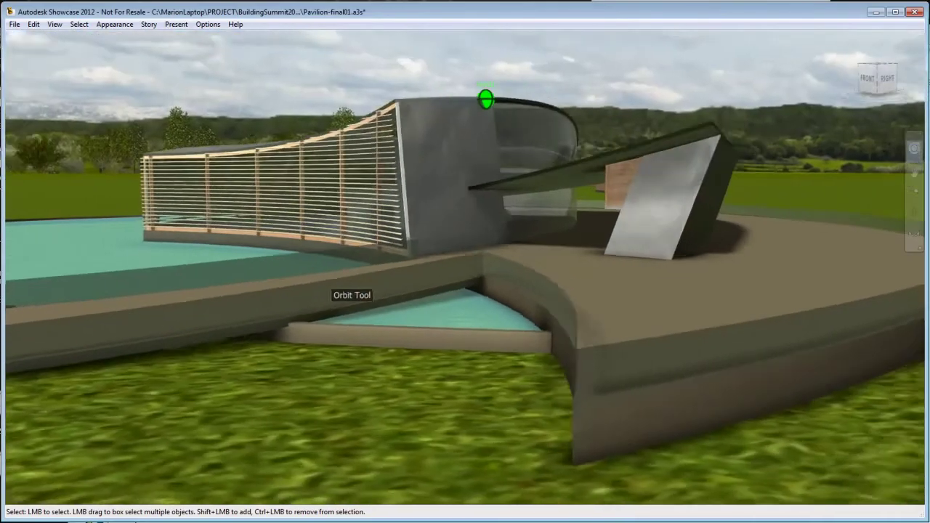
Orbit and zoom toward the pavilion, then rewind to earlier camera views.
mouse_move(333, 291)
left_mouse_down()
mouse_move(289, 297)
mouse_move(322, 296)
mouse_move(335, 309)
left_mouse_up()
mouse_move(380, 245)
left_mouse_down()
mouse_move(364, 224)
mouse_move(360, 236)
mouse_move(363, 224)
left_mouse_up()
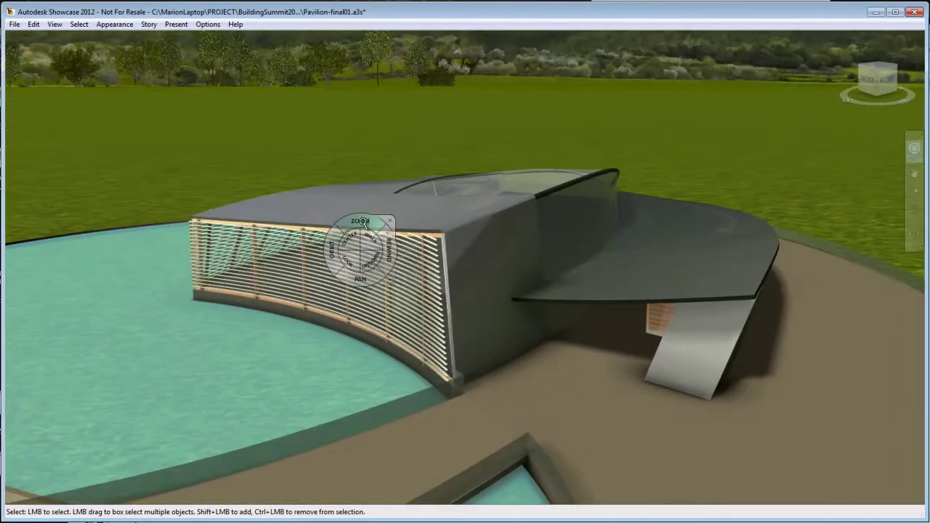
left_click_drag(497, 226, 494, 227)
left_click(493, 226)
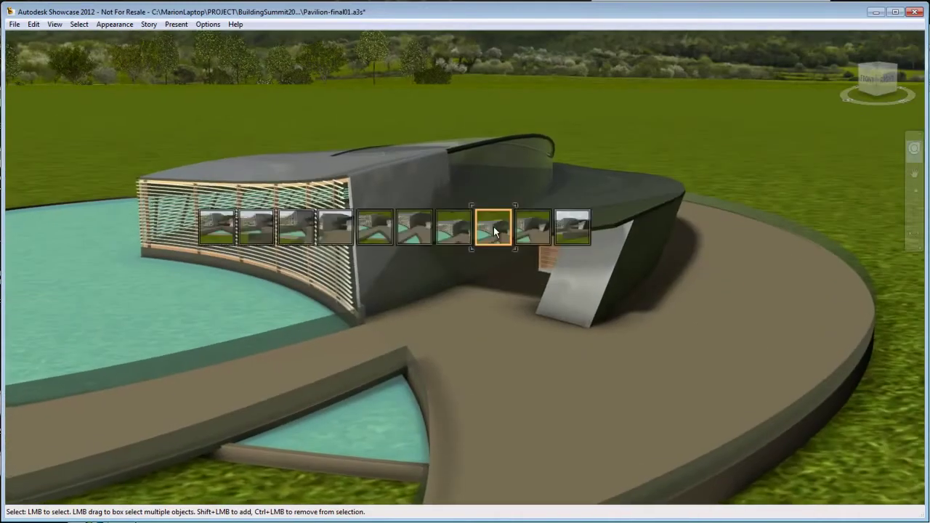
left_click(494, 226)
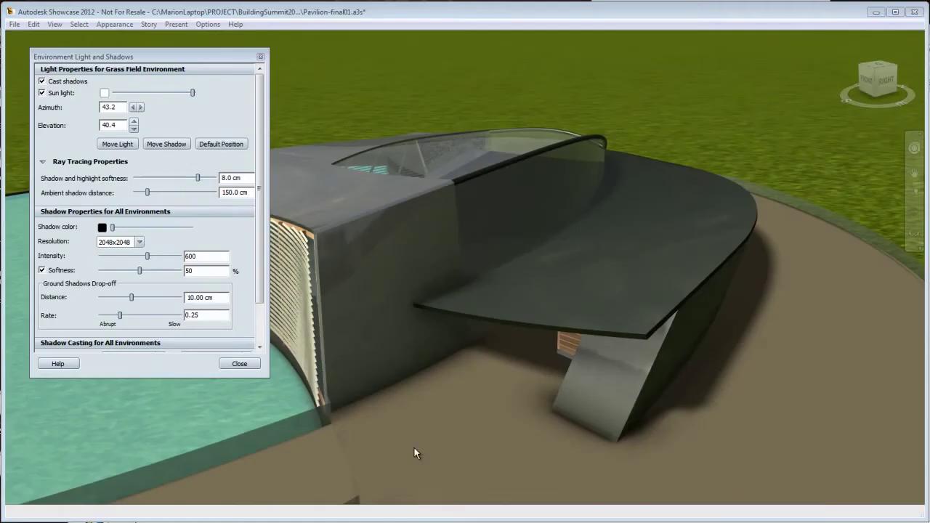
Swing the sun to azimuth 342.1, elevation 39.2 and set shadow intensity to 500.
left_click(166, 144)
mouse_move(691, 410)
left_mouse_down()
mouse_move(756, 456)
mouse_move(654, 436)
mouse_move(654, 450)
mouse_move(831, 377)
mouse_move(865, 398)
left_mouse_up()
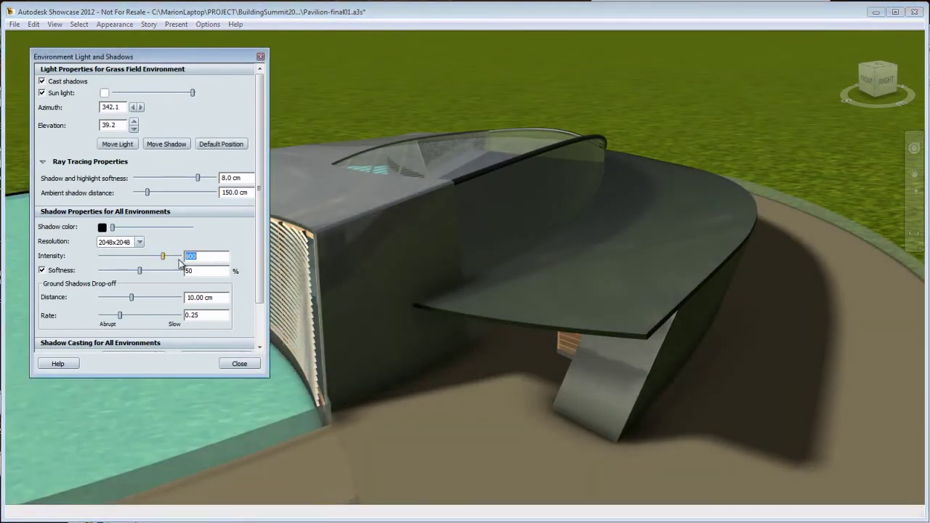
key("Tab")
type("7")
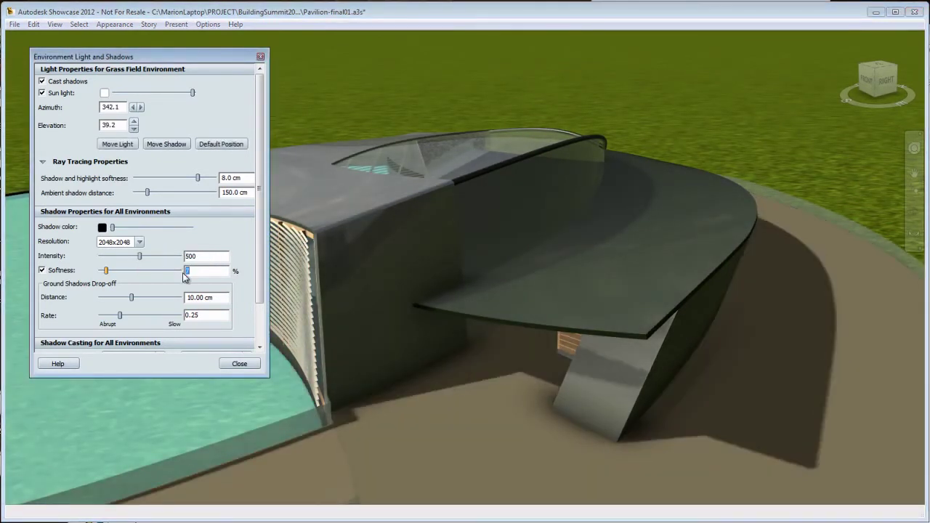
type("1")
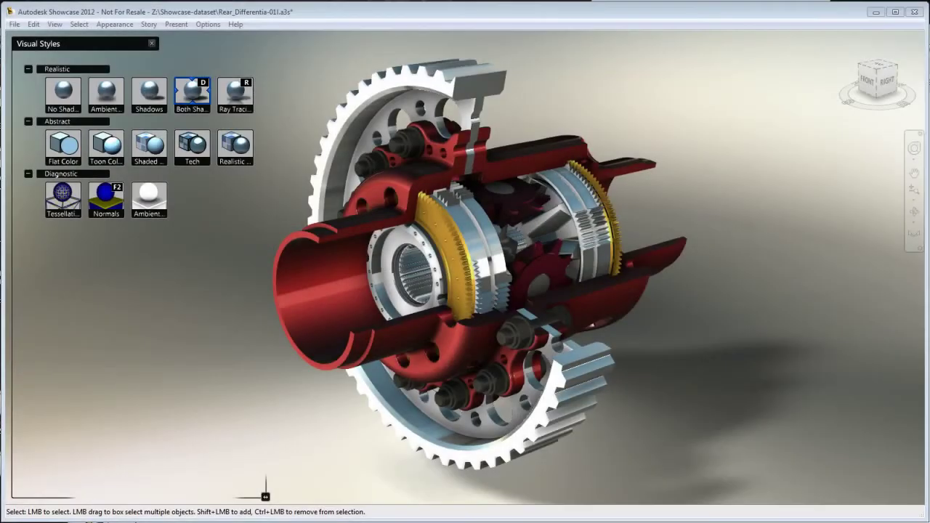
Render the differential in the Realistic with Edges visual style and tumble it.
left_click(150, 147)
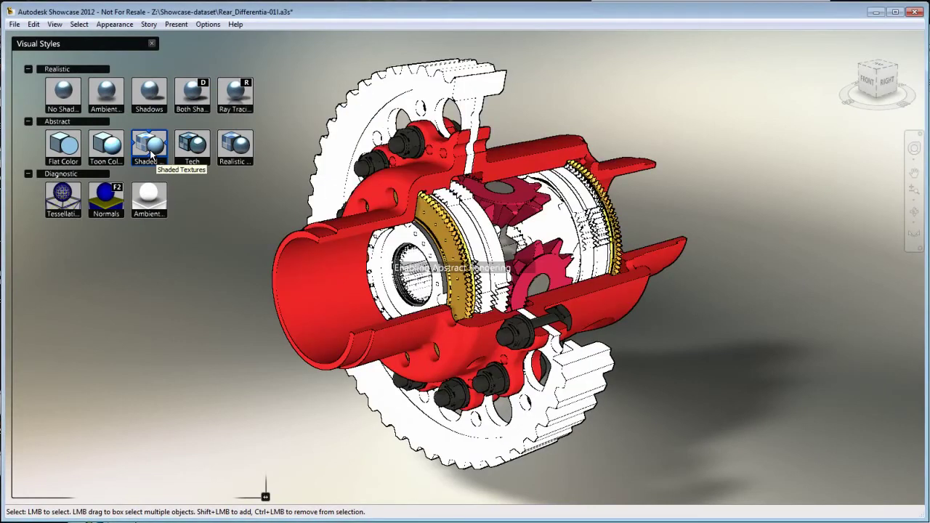
left_click(229, 148)
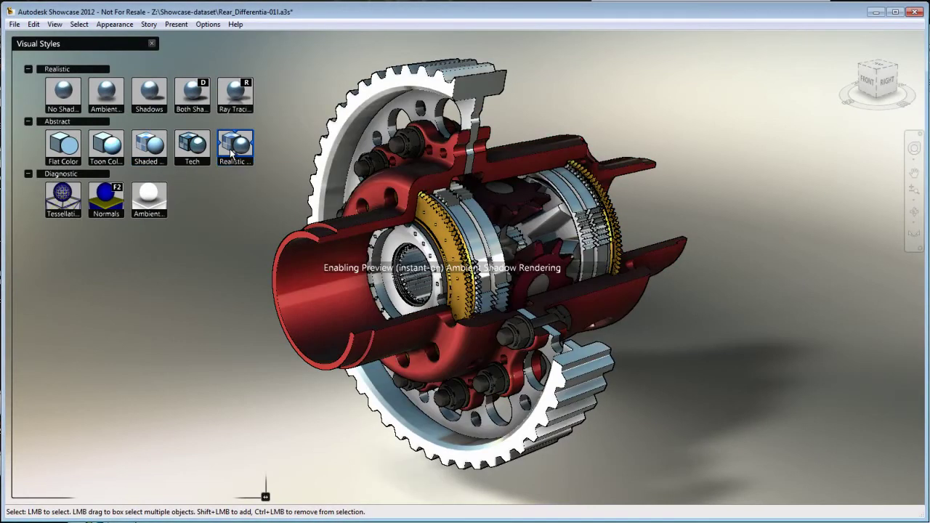
mouse_move(465, 320)
left_mouse_down()
mouse_move(511, 351)
mouse_move(480, 341)
left_mouse_up()
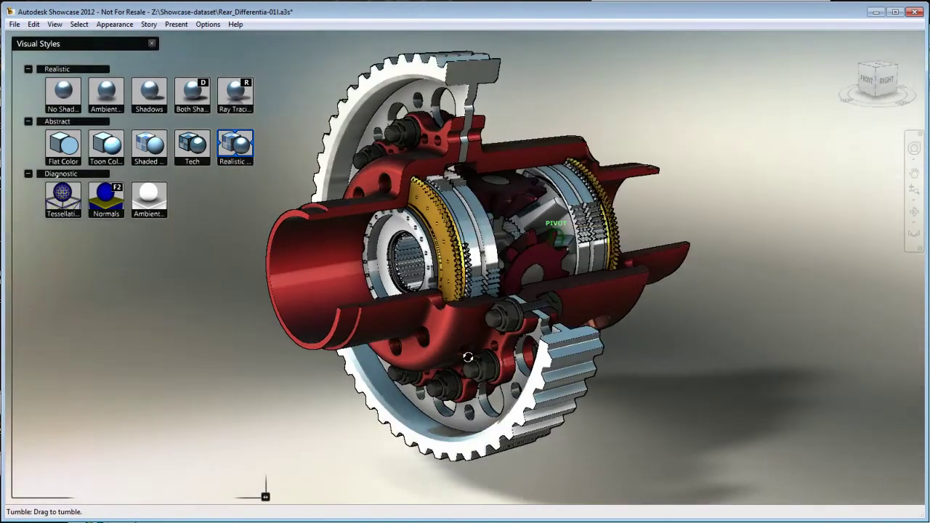
Compare the Alternate1, red Alternate2 and Alternate3 material versions.
left_click(742, 211)
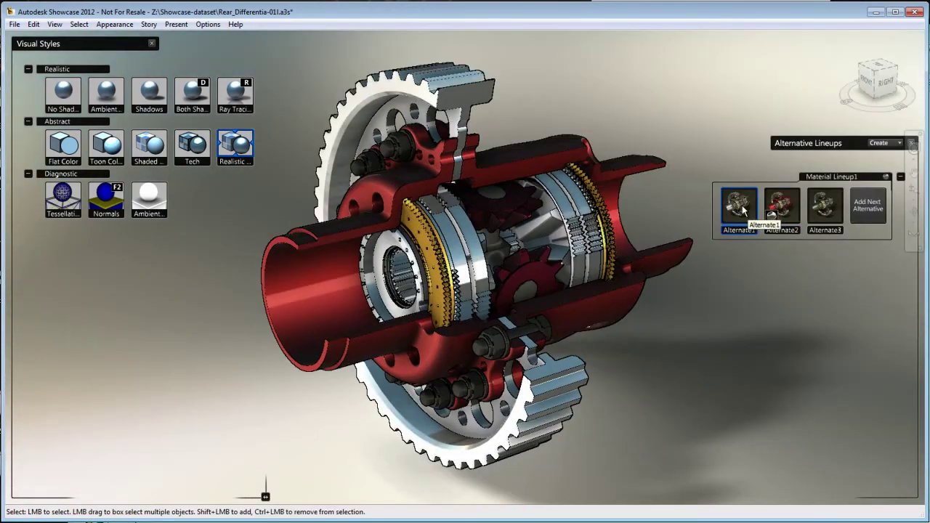
left_click(778, 210)
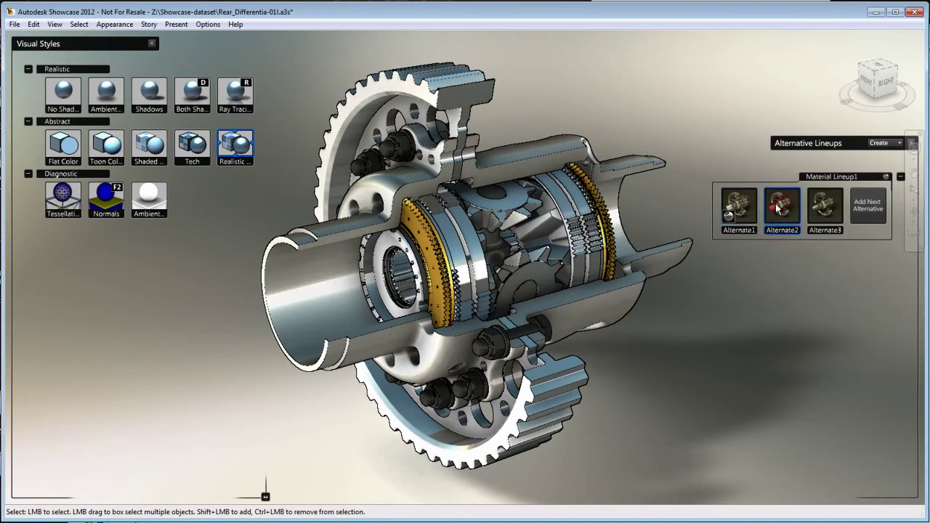
left_click(823, 209)
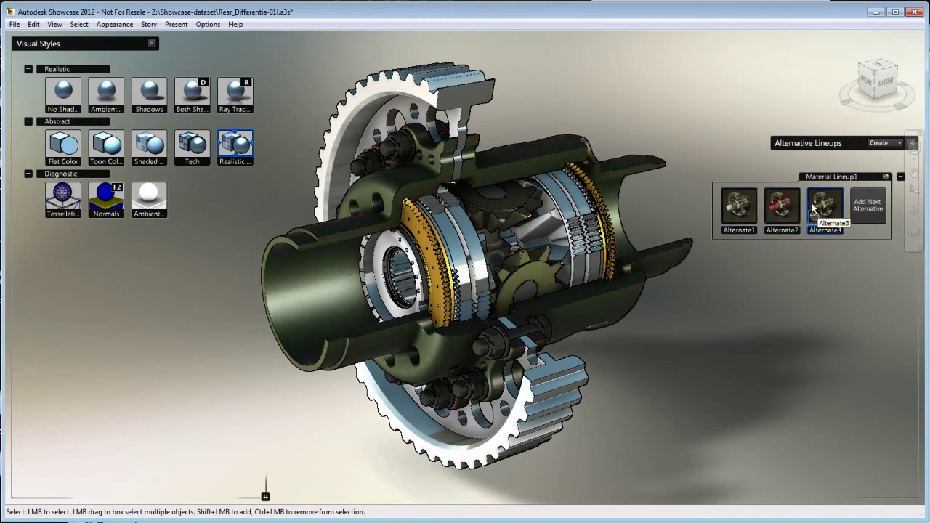
Apply the ambient shadows style, widen its shadow radius, and tumble the gears.
left_click(136, 206)
double_click(129, 202)
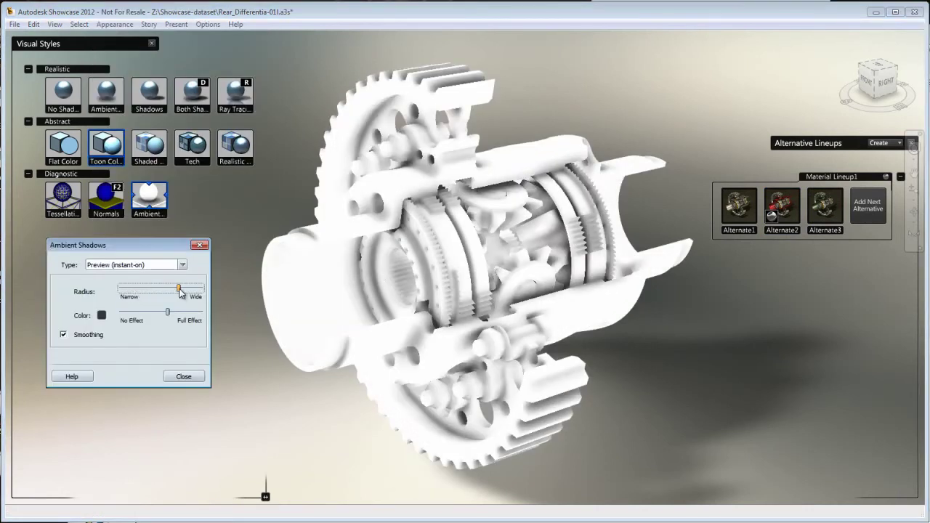
mouse_move(181, 294)
left_mouse_down()
mouse_move(140, 290)
mouse_move(129, 314)
mouse_move(155, 319)
left_mouse_up()
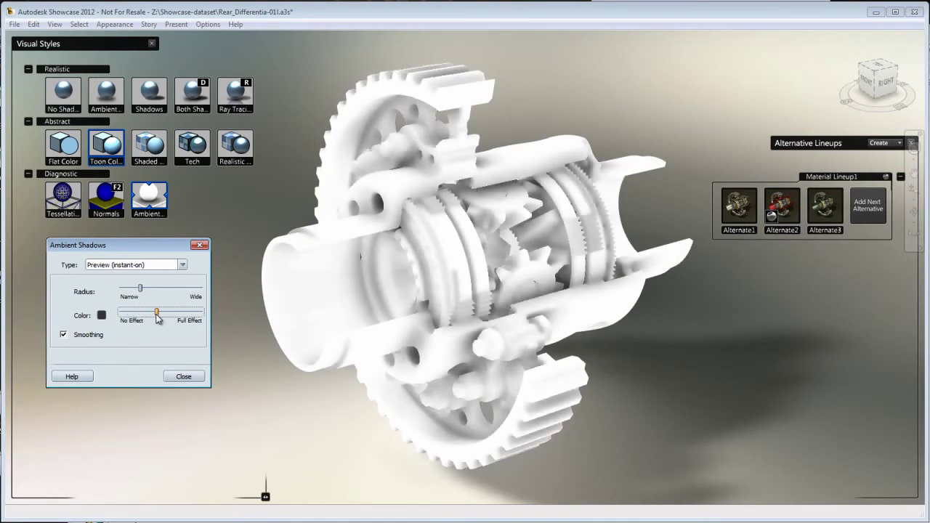
left_click(183, 377)
mouse_move(387, 323)
left_mouse_down("alt")
mouse_move(512, 328)
mouse_move(560, 262)
left_mouse_up("alt")
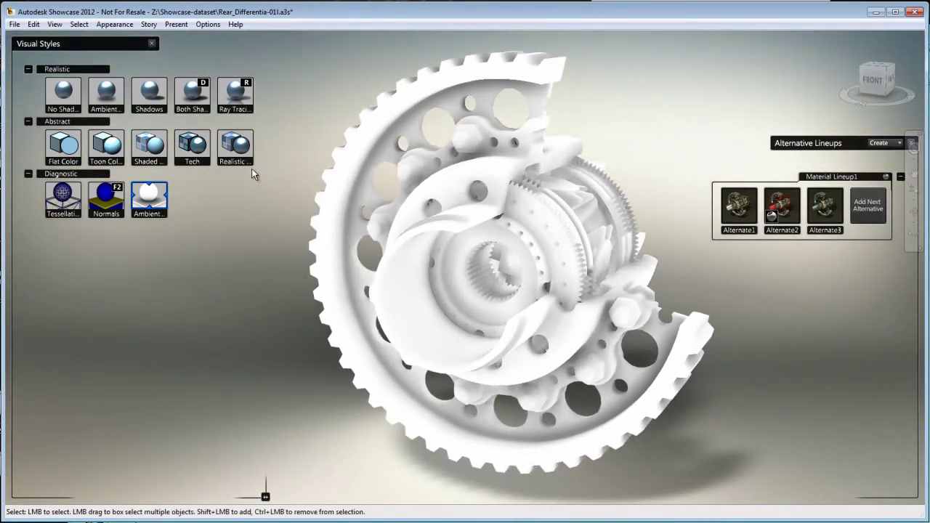
Switch to the shadows plus ambient shadows style and scroll the Material Library from Concrete to Wood.
left_click(201, 102)
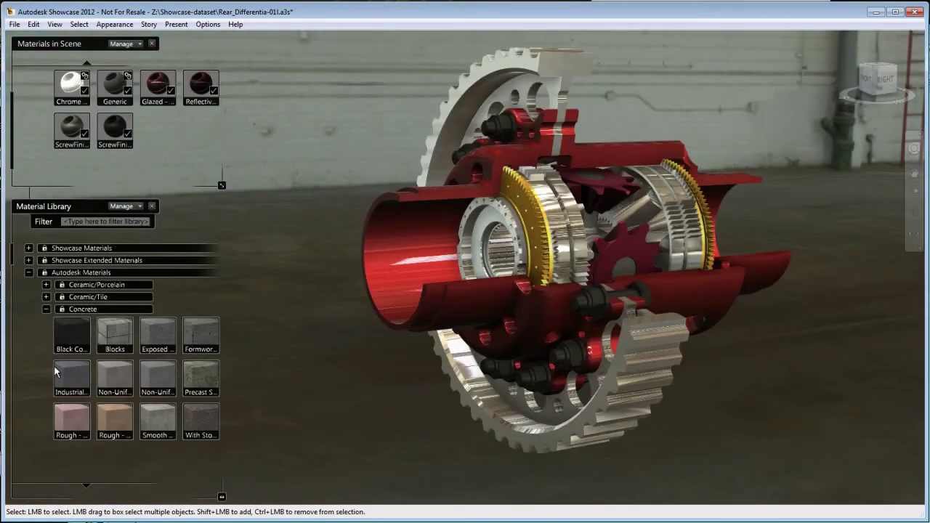
scroll(32, 359, "down", 5)
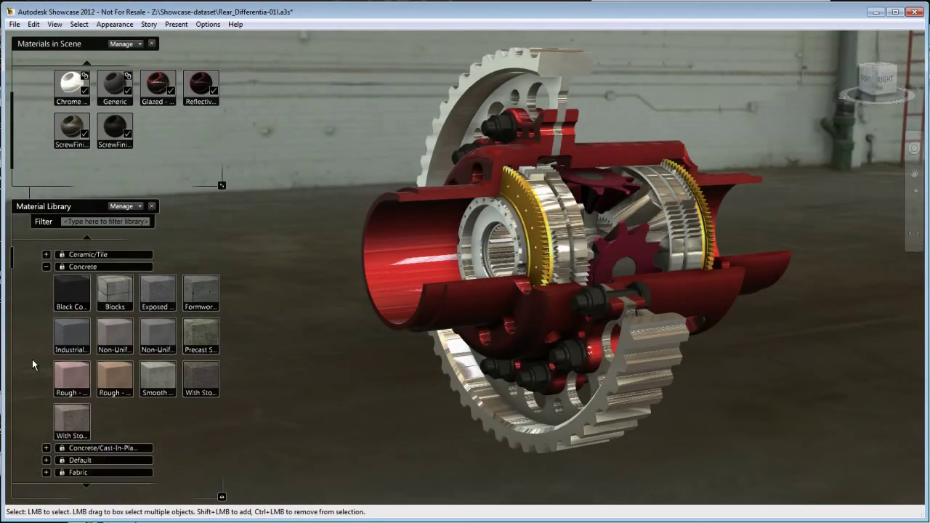
scroll(32, 359, "down", 2)
scroll(32, 359, "down", 2)
scroll(32, 359, "down", 2)
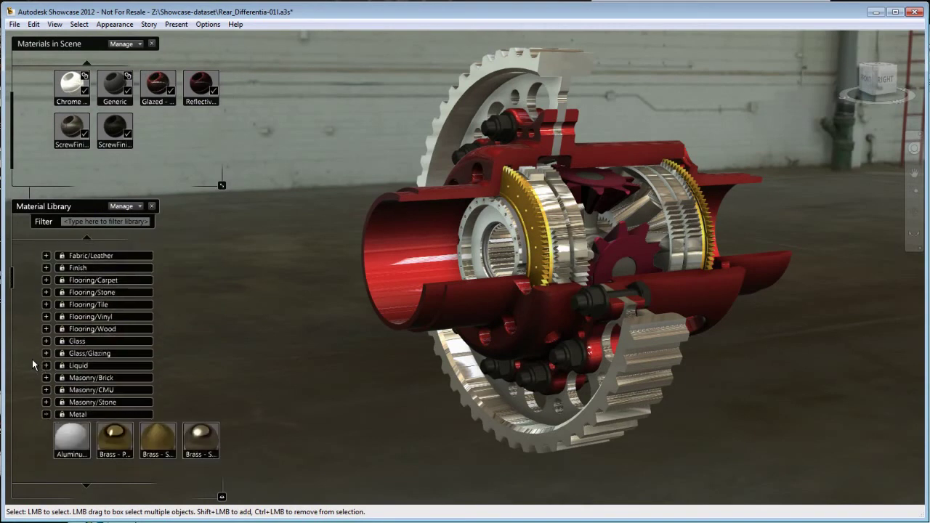
scroll(32, 359, "down", 2)
scroll(32, 359, "down", 1)
scroll(32, 359, "down", 1)
scroll(32, 359, "down", 1)
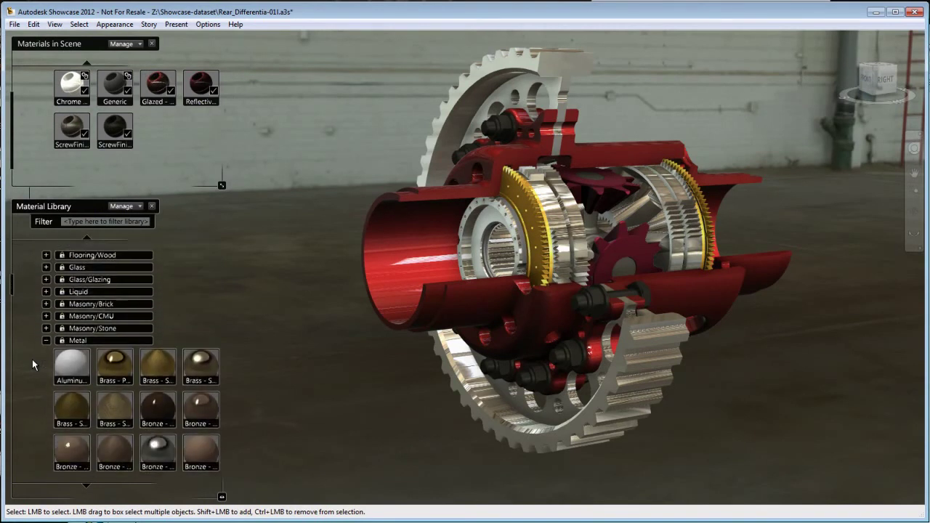
scroll(32, 359, "down", 1)
scroll(32, 359, "down", 2)
scroll(32, 359, "down", 2)
scroll(32, 359, "down", 2)
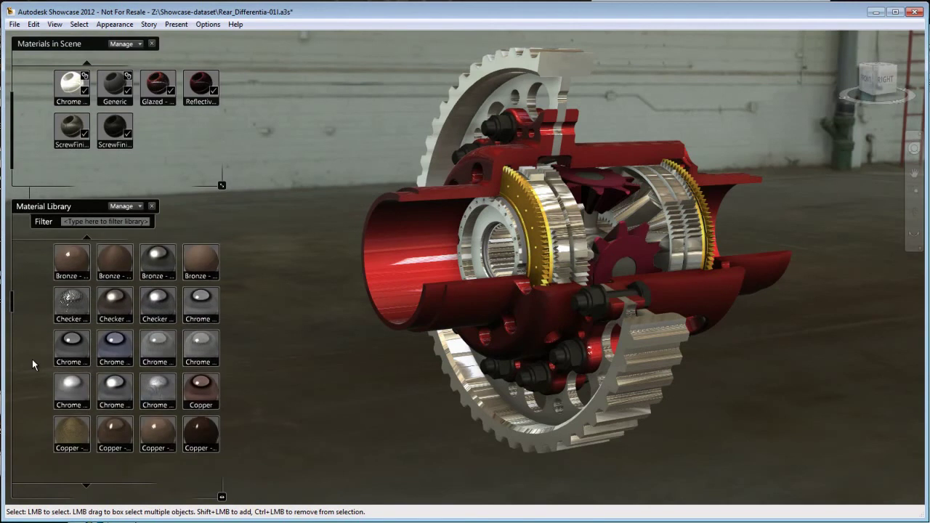
scroll(32, 359, "down", 3)
scroll(32, 359, "down", 2)
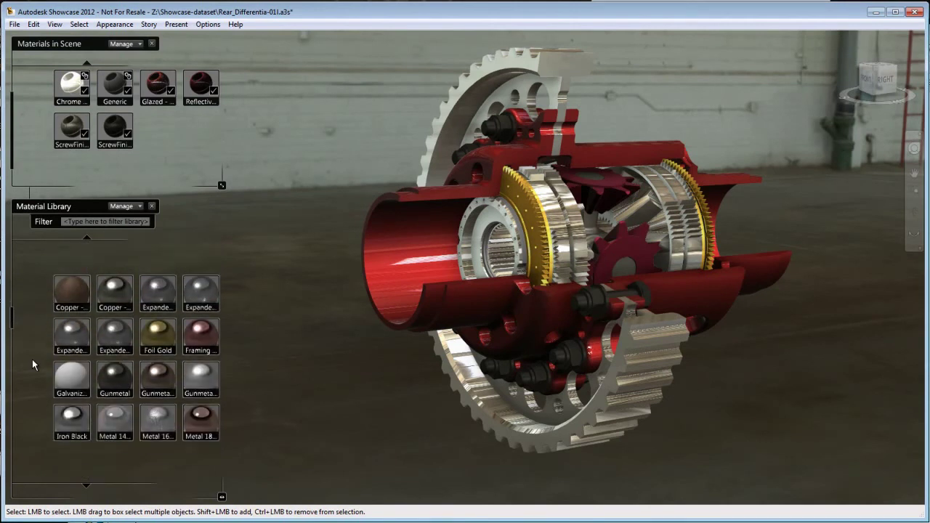
scroll(32, 359, "down", 2)
scroll(32, 358, "down", 2)
scroll(32, 359, "down", 2)
scroll(32, 359, "down", 2)
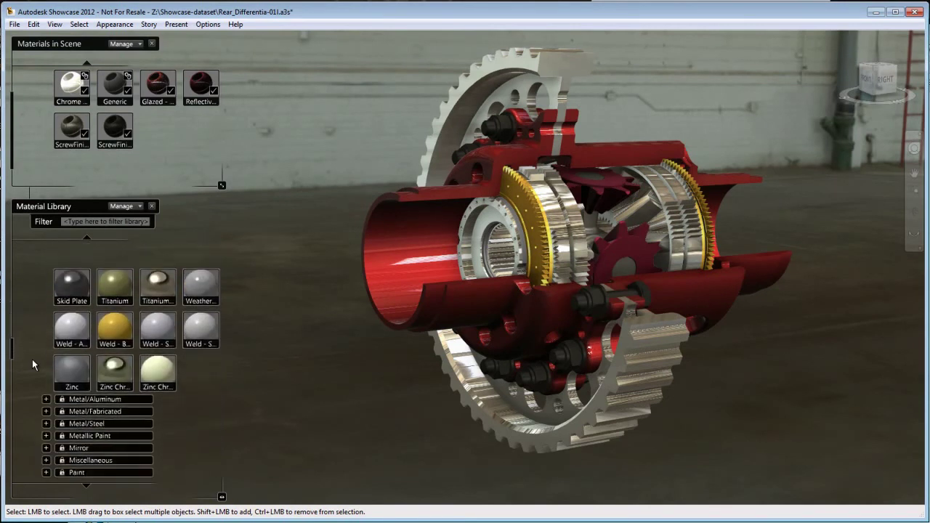
scroll(32, 359, "down", 2)
scroll(32, 359, "down", 2)
scroll(32, 359, "down", 2)
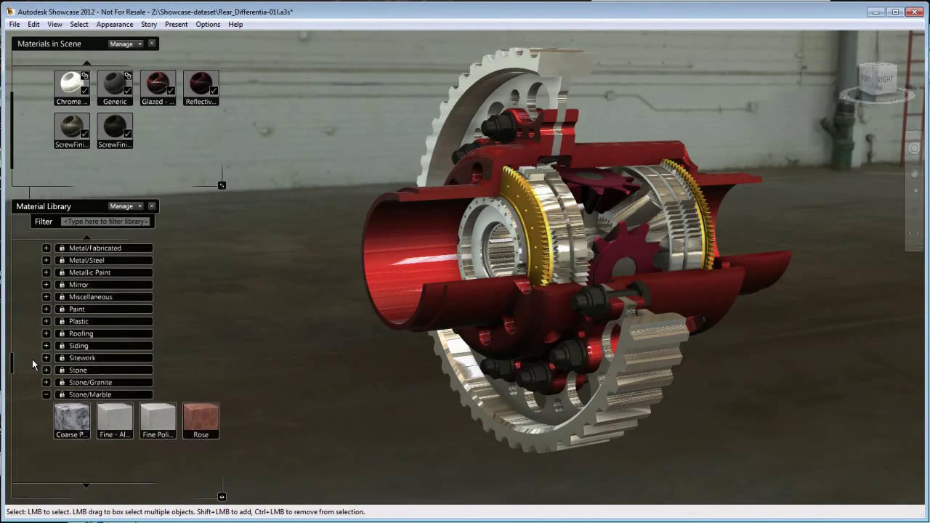
scroll(32, 359, "down", 1)
scroll(32, 359, "down", 1)
scroll(32, 359, "down", 1)
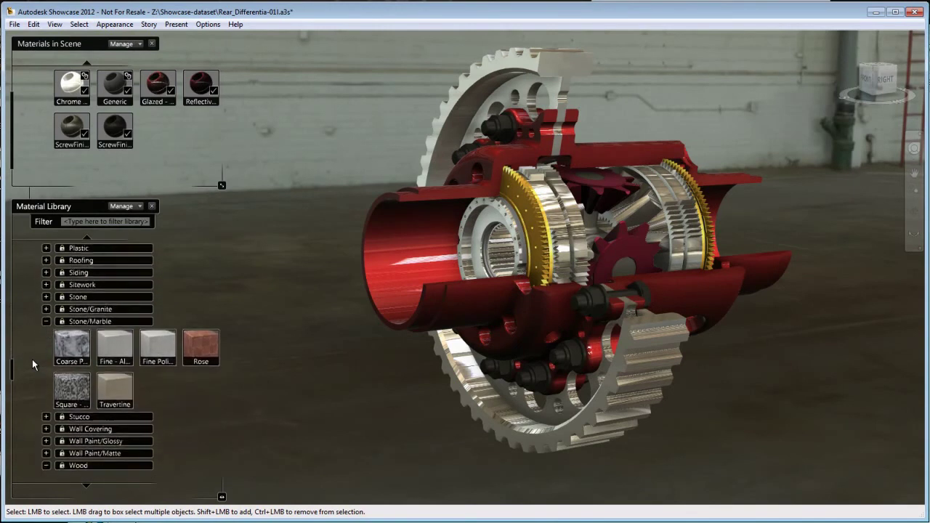
scroll(32, 359, "down", 1)
scroll(32, 359, "down", 1)
scroll(32, 359, "down", 1)
scroll(32, 359, "down", 3)
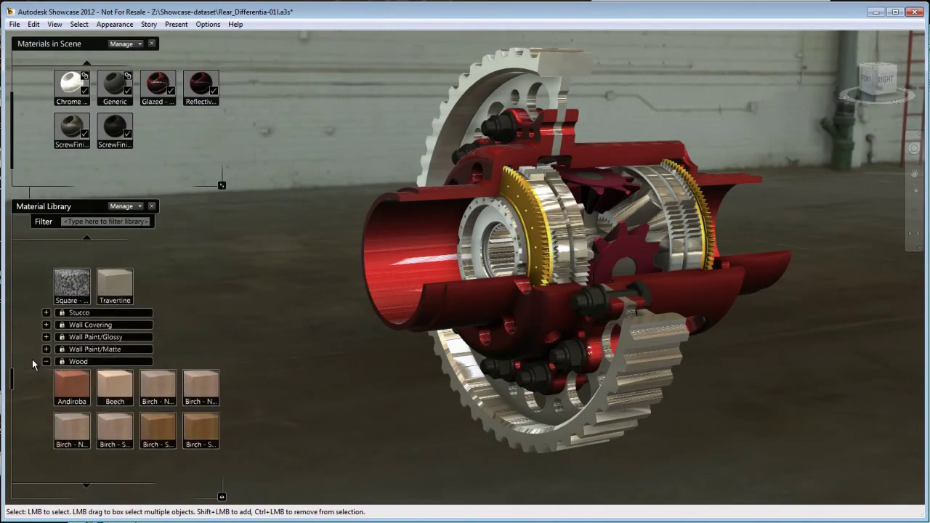
scroll(32, 359, "down", 3)
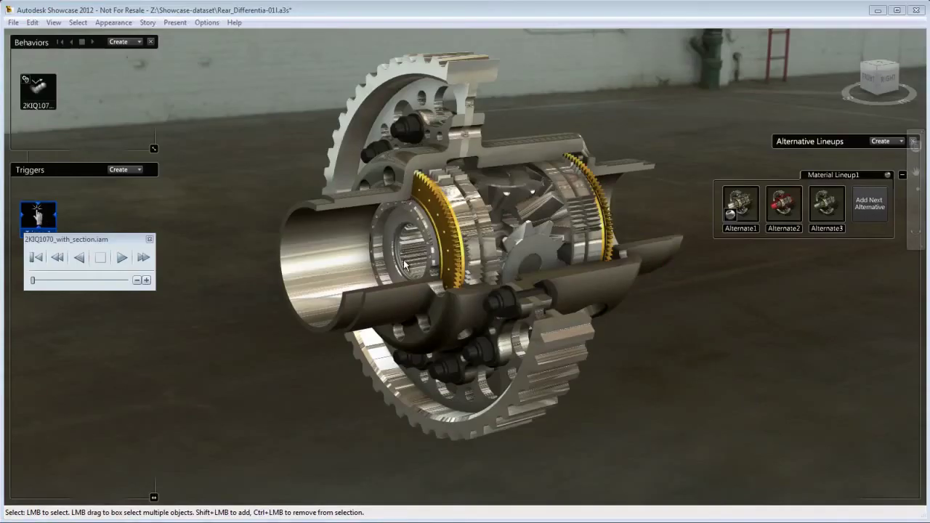
Apply Alternate2 red, Alternate3 green and Alternate1 silver while orbiting, then play the animation.
middle_click_drag(404, 265, 552, 240)
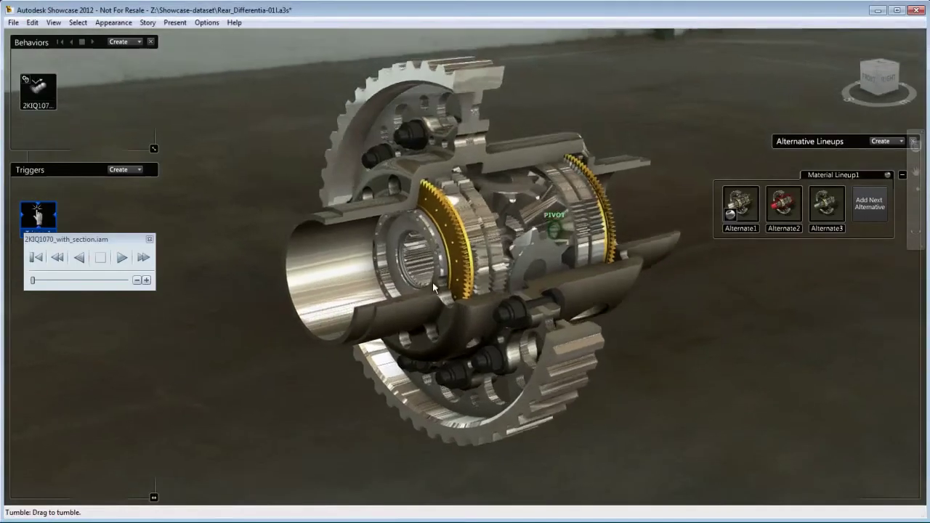
left_click(783, 205)
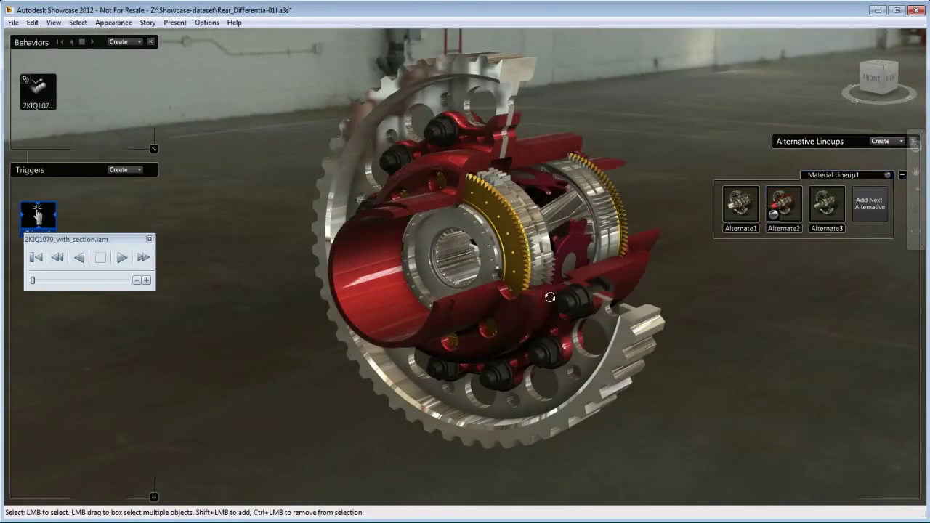
middle_click_drag(364, 262, 407, 268)
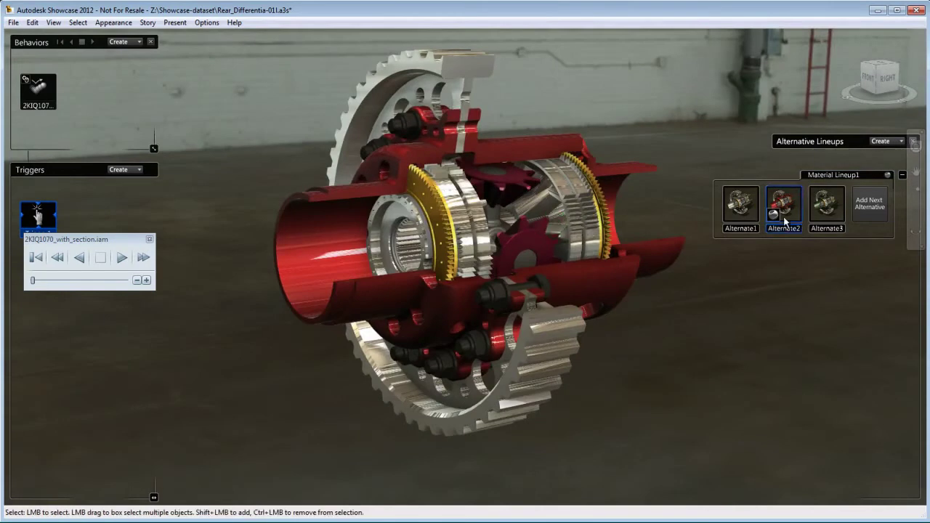
left_click(826, 205)
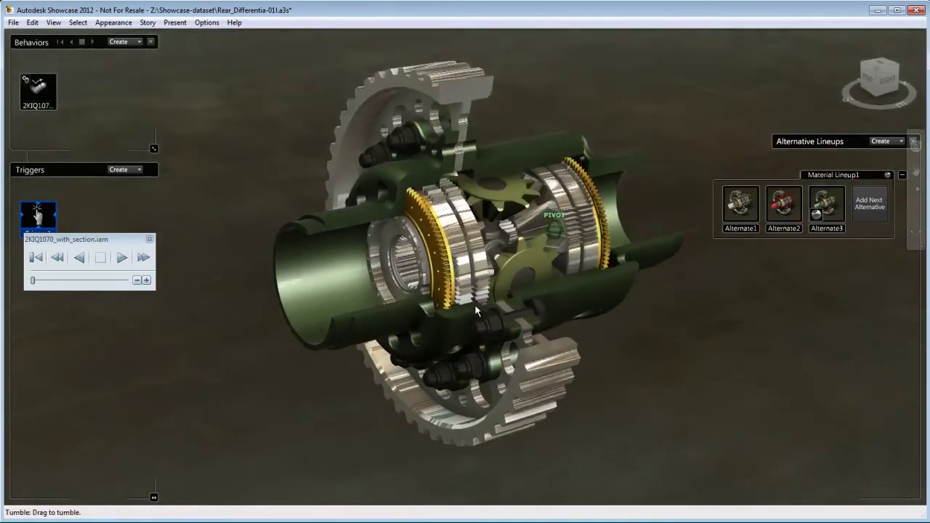
middle_click_drag(481, 263, 446, 154)
left_click(748, 212)
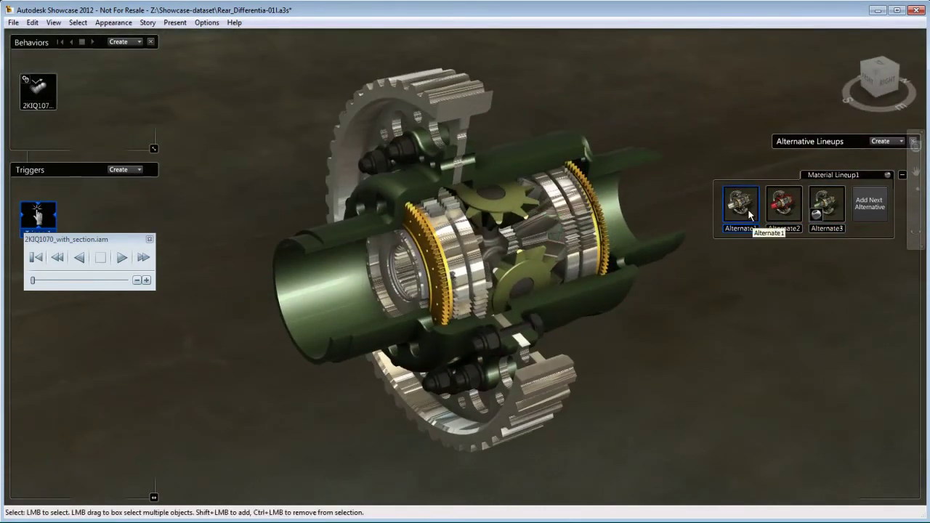
middle_click_drag(462, 276, 505, 228)
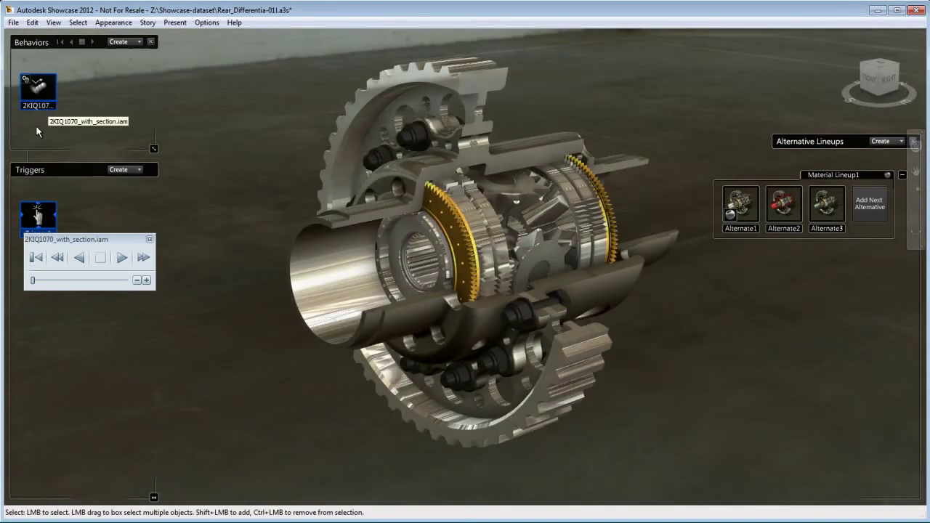
left_click(122, 260)
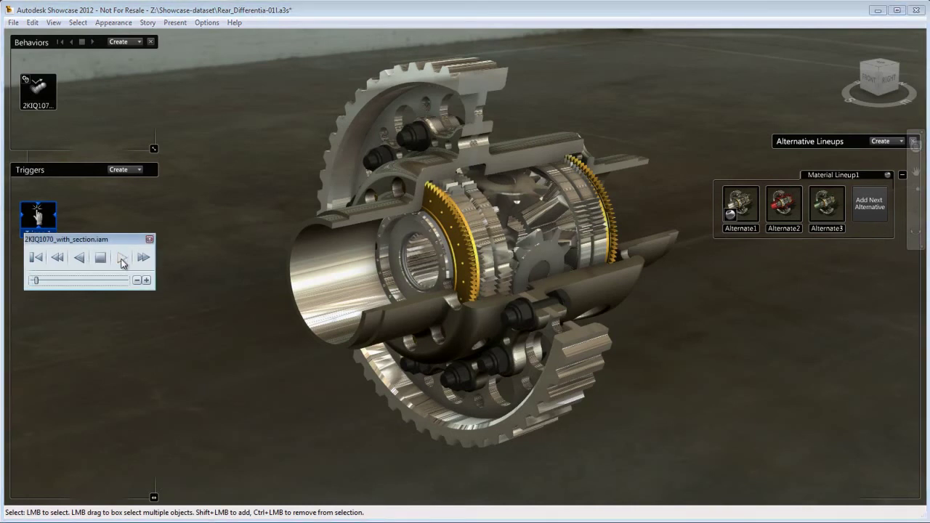